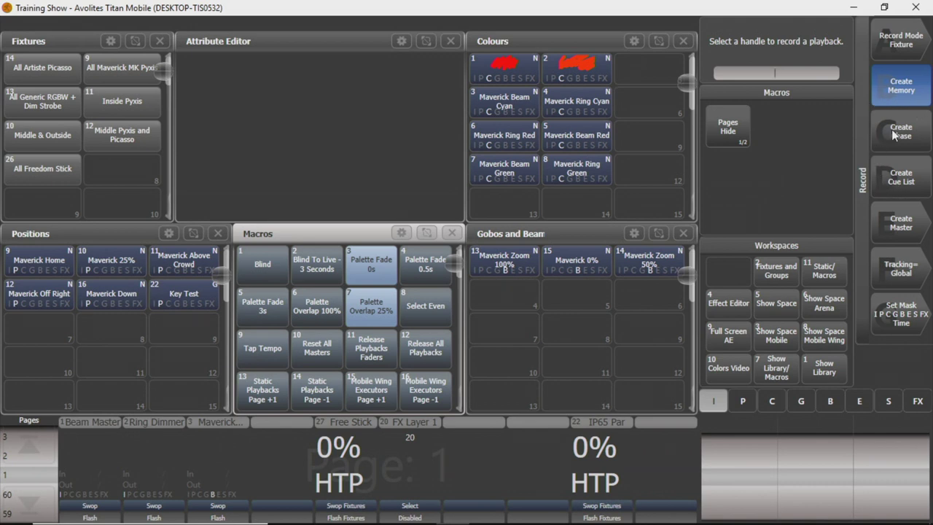
Cycle through the playback record types and return to Create Memory
left_click(895, 135)
left_click(899, 172)
left_click(896, 124)
left_click(890, 86)
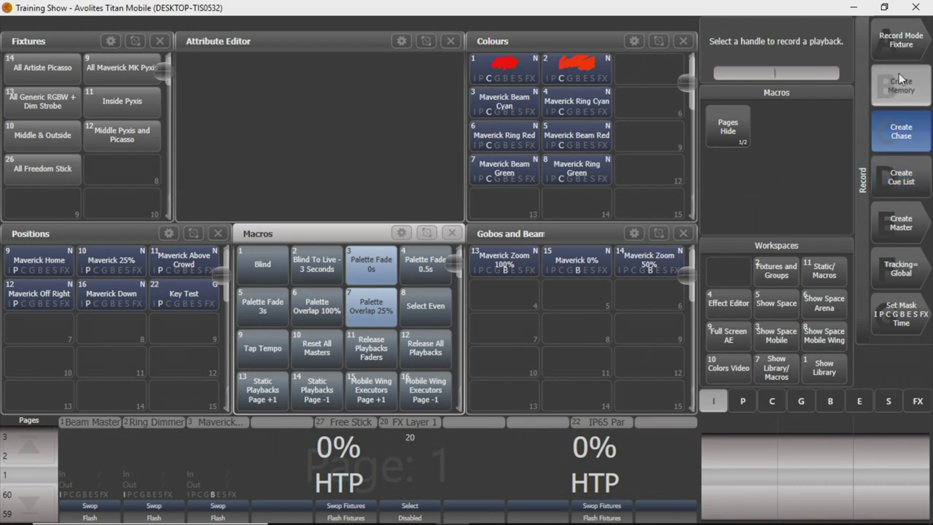
Name the memory 'Random Memory' and store it on the empty playback handle
left_click(785, 73)
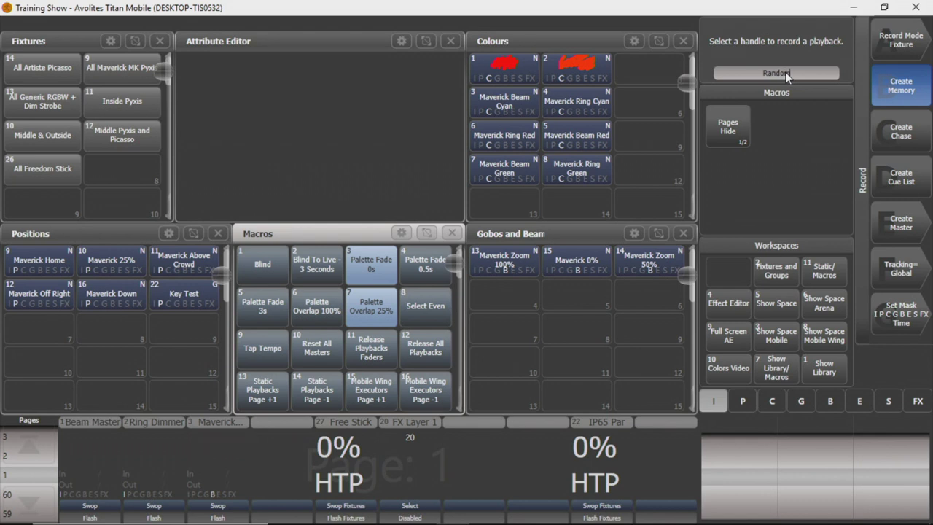
type("Random Memory")
left_click(481, 466)
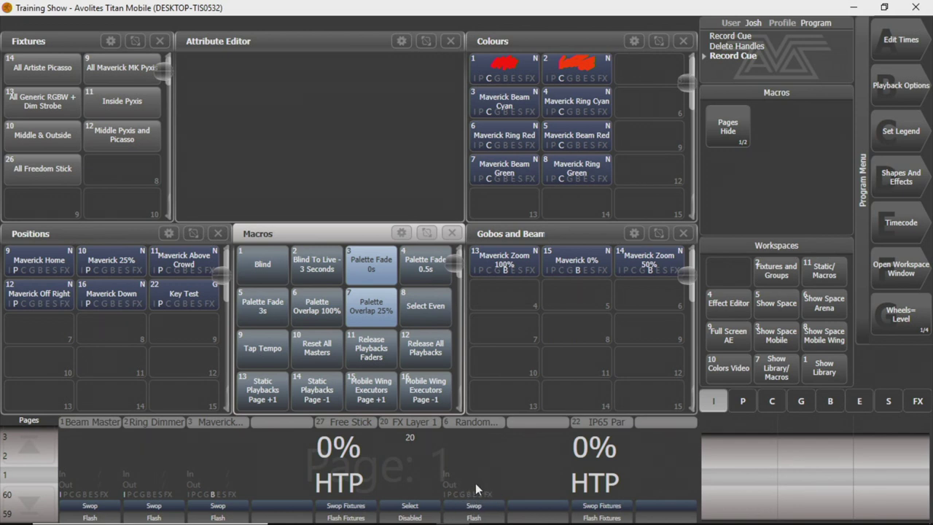
Set the Random Memory playback on handle 6 to cue fader Mode 3 Cross-Fade
left_click(909, 86)
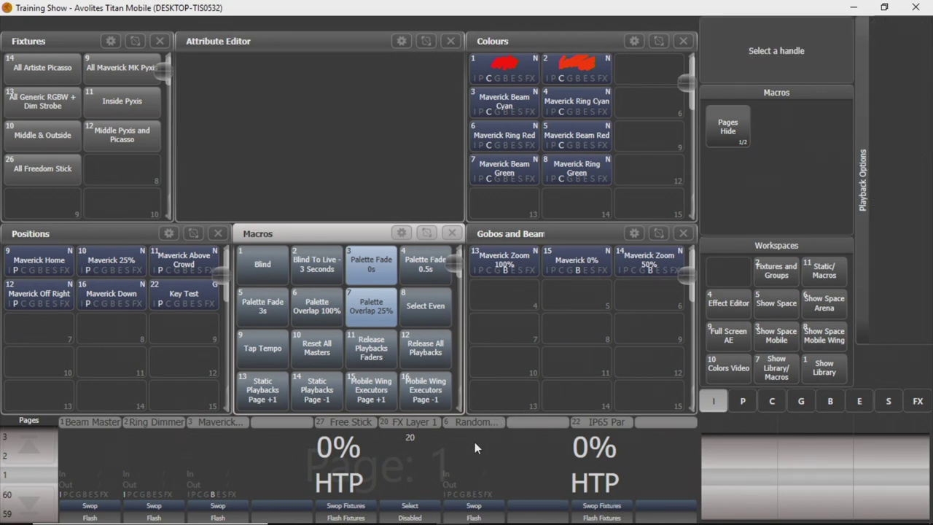
left_click(475, 442)
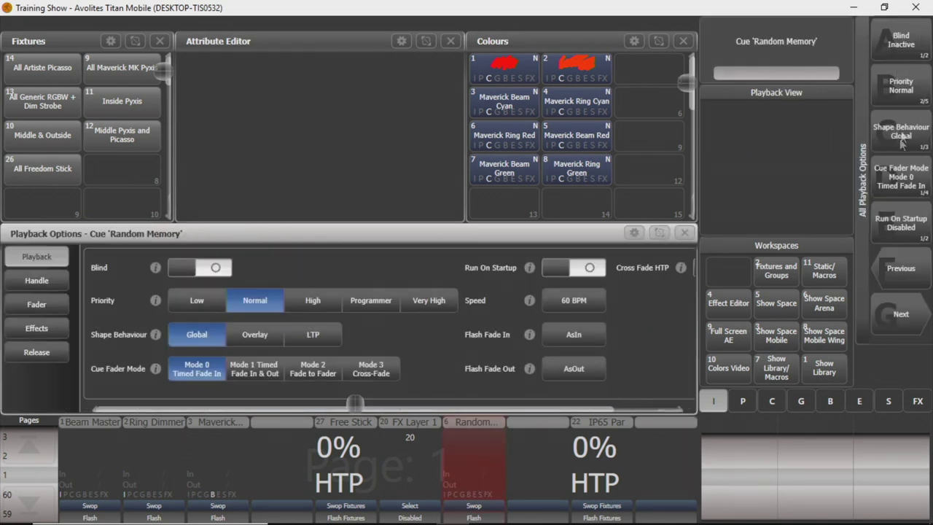
left_click(891, 169)
left_click(889, 168)
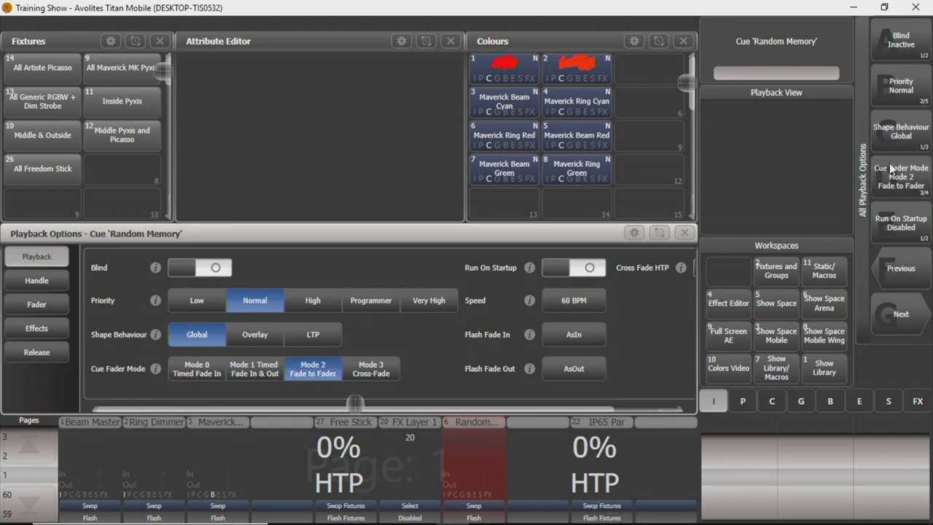
left_click(890, 164)
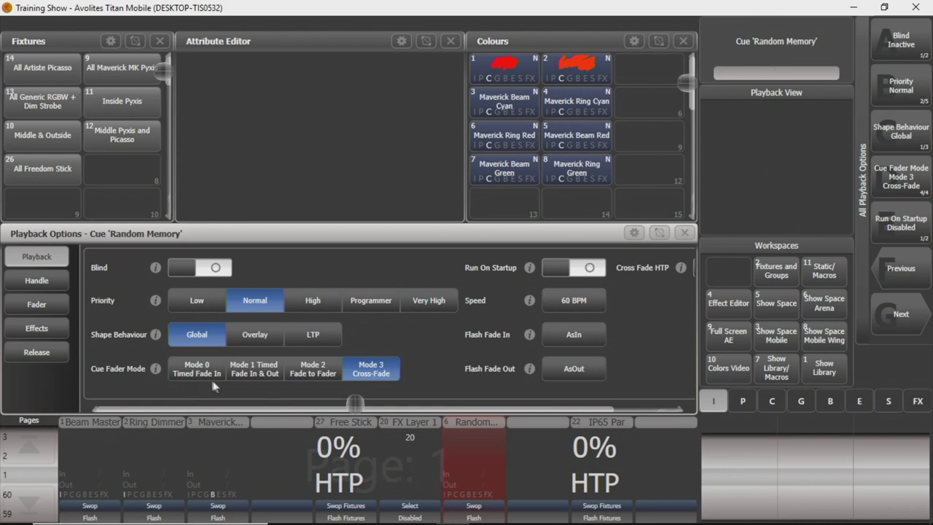
left_click(685, 233)
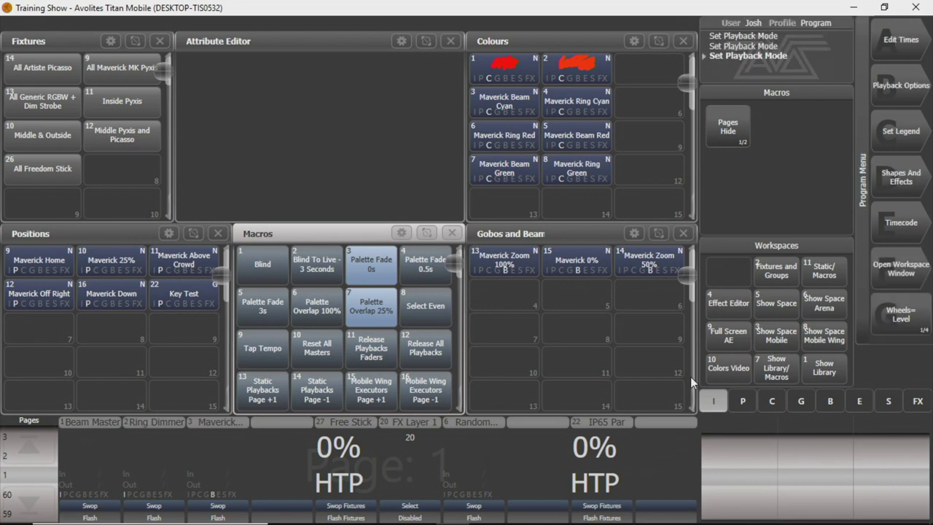
Delete the Random Memory playback on handle 6, clear the programmer, and start recording
key("Delete")
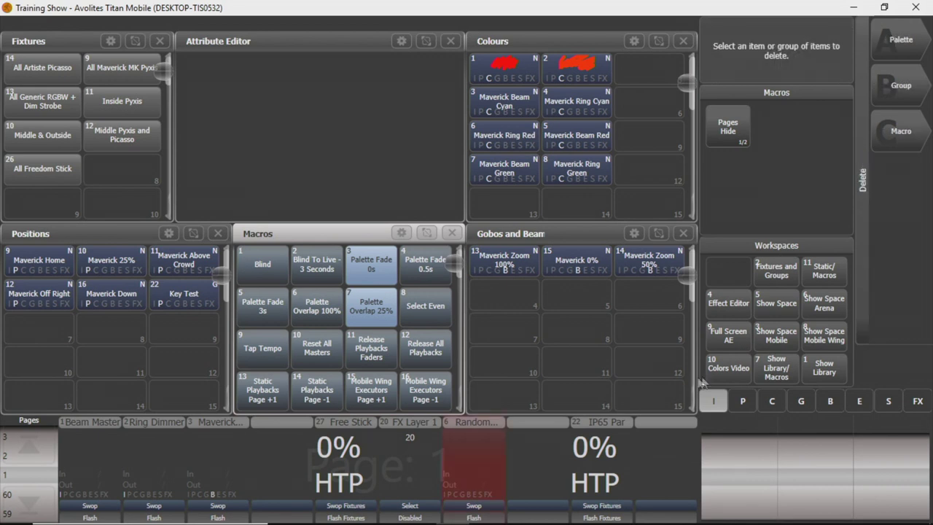
left_click(465, 452)
left_click(465, 451)
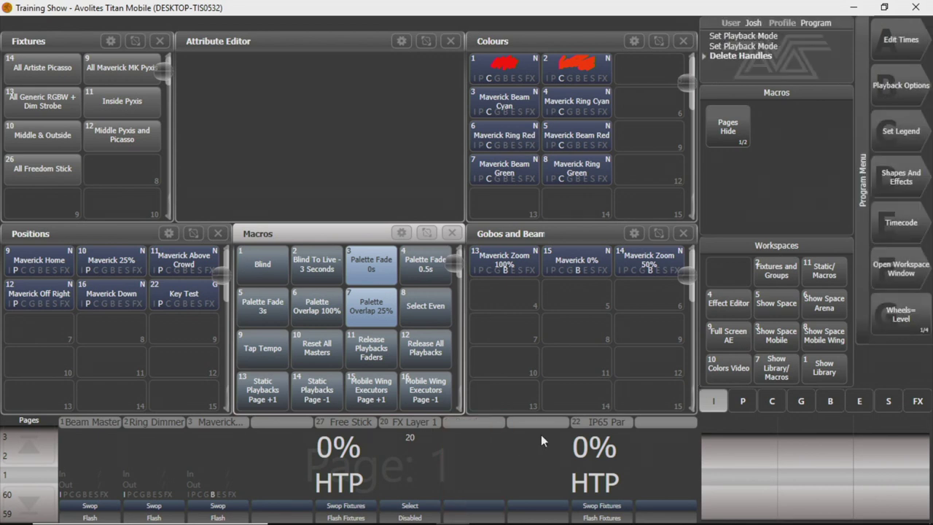
key("ctrl+BackSpace")
key("ctrl+BackSpace")
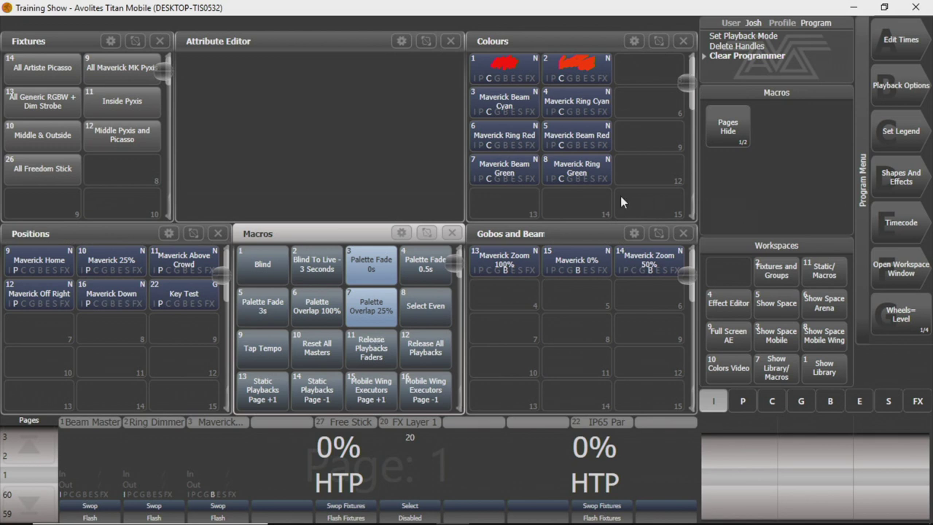
key("ctrl+r")
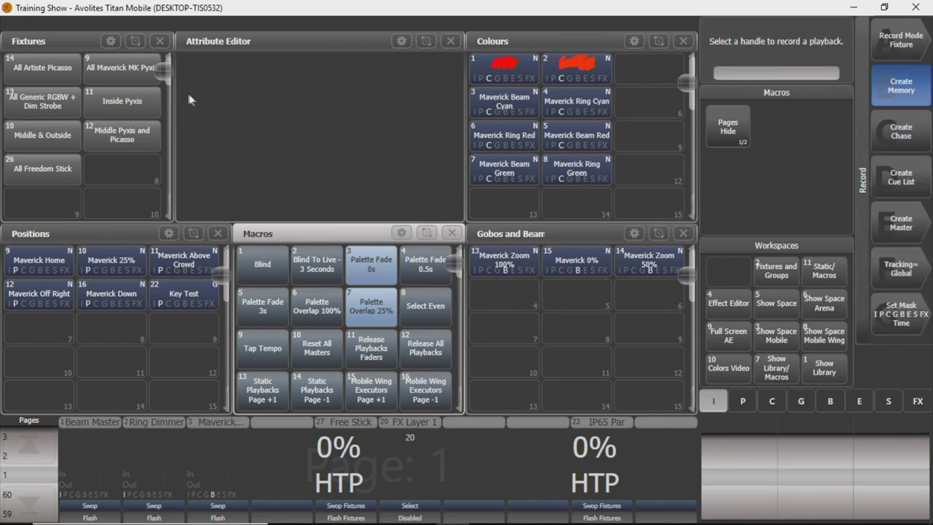
Cancel the record, select All Maverick MK Pyxis, and raise their dimmer to 100%
key("Escape")
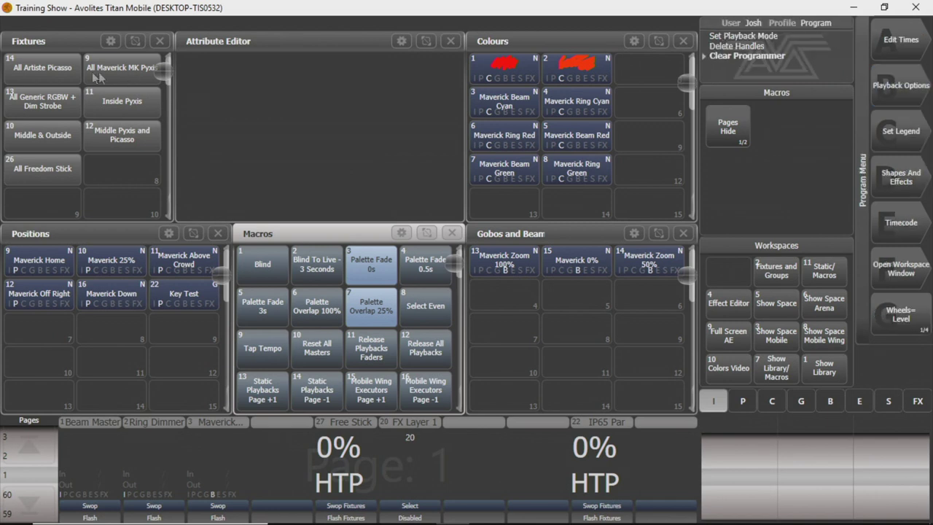
left_click(121, 73)
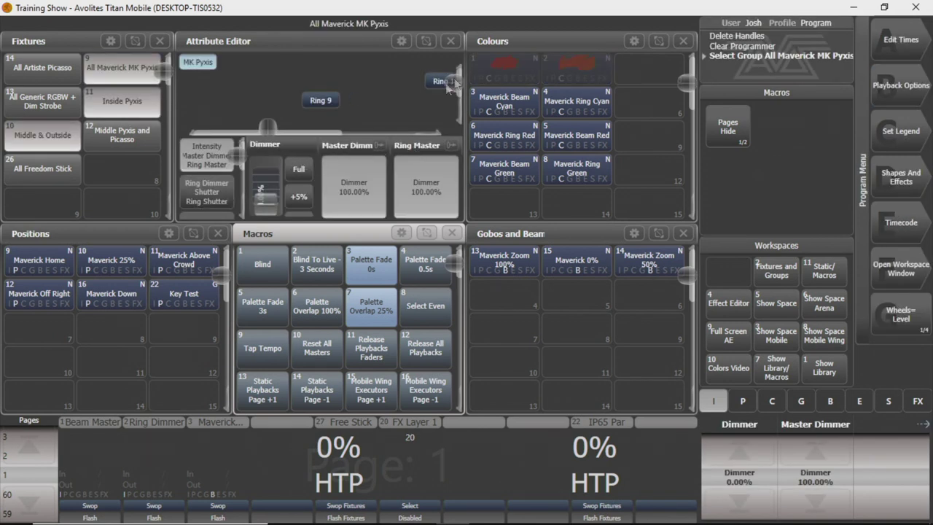
left_click(363, 45)
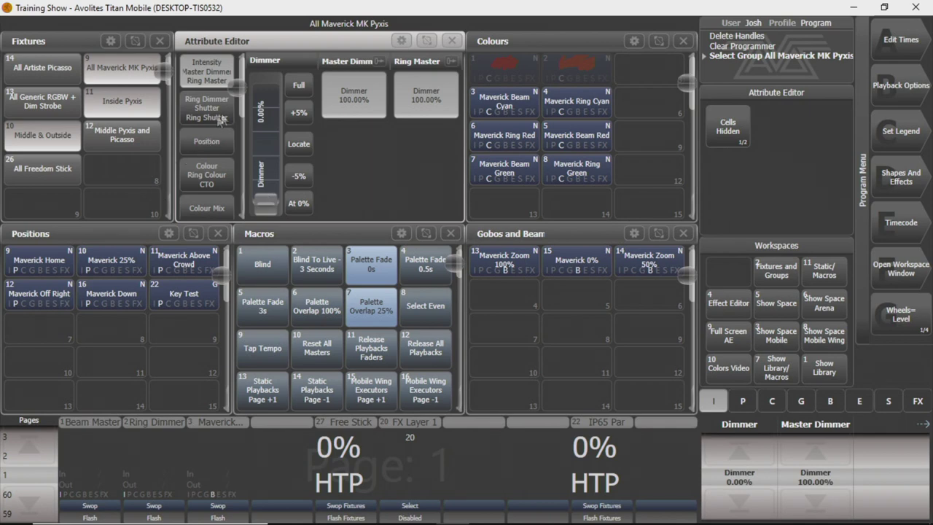
left_click_drag(259, 195, 264, 84)
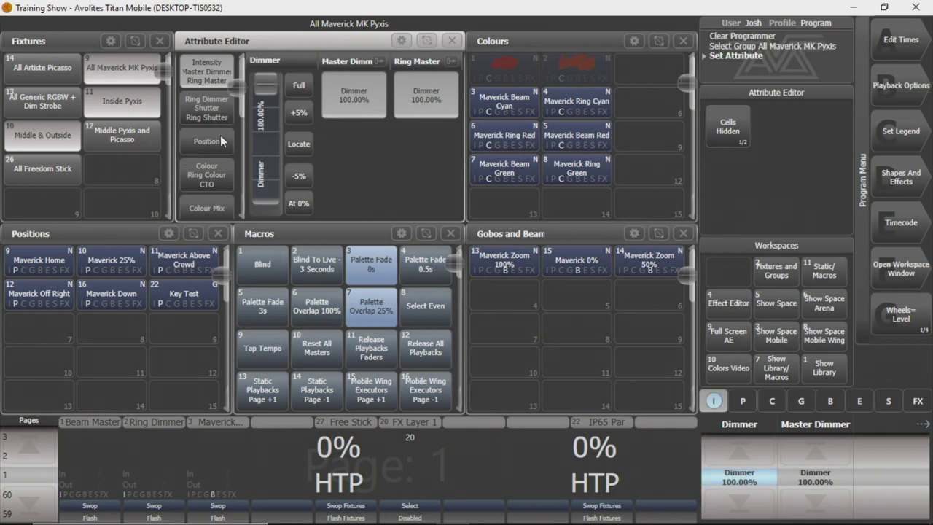
Set the Pyxis position to pan 91.19% and tilt 18.97%
left_click(218, 107)
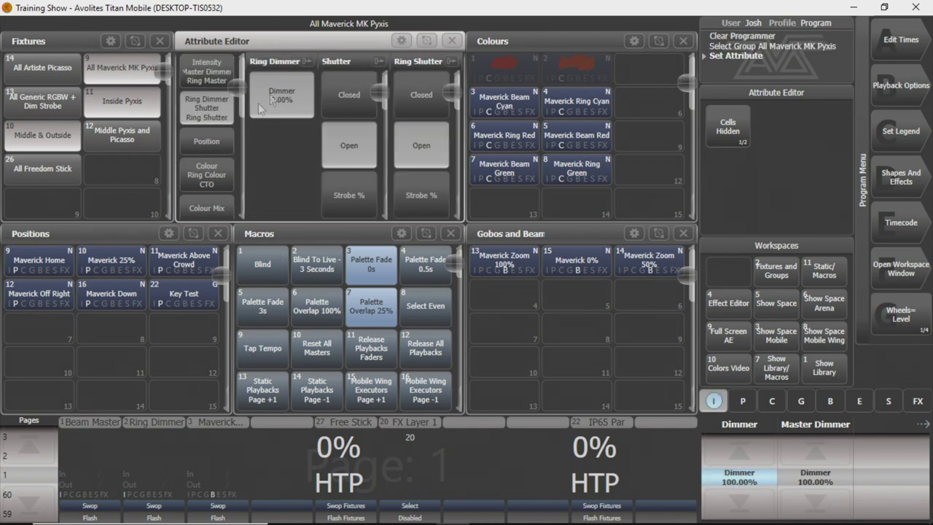
left_click(216, 143)
mouse_move(337, 93)
left_mouse_down()
mouse_move(353, 101)
mouse_move(346, 106)
left_mouse_up()
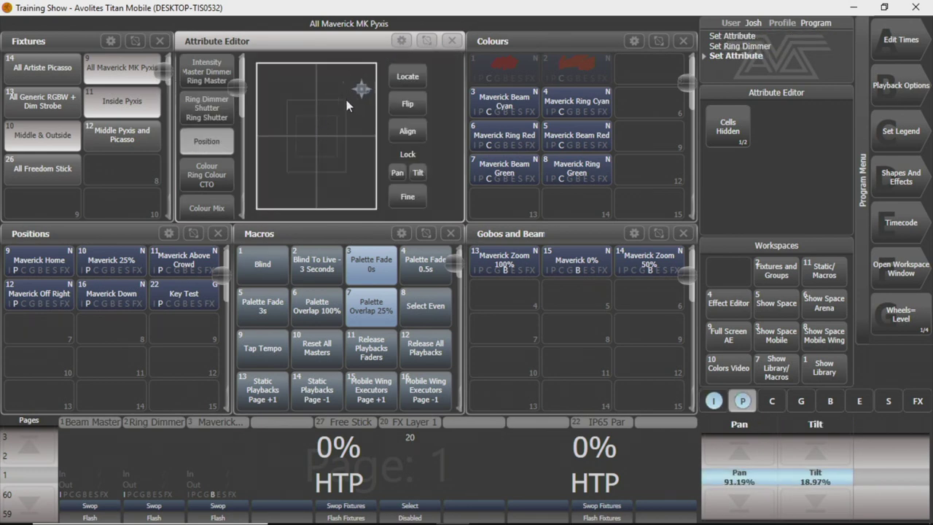
Give the Pyxis colour White 3200K and ring colour Cy - Grn 100%
left_click(209, 174)
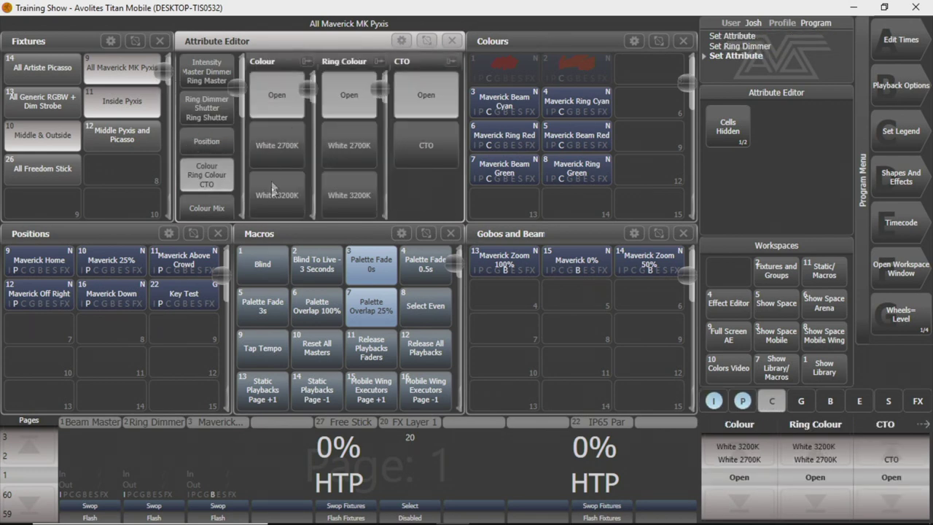
left_click(274, 188)
left_click_drag(385, 86, 387, 134)
left_click(341, 159)
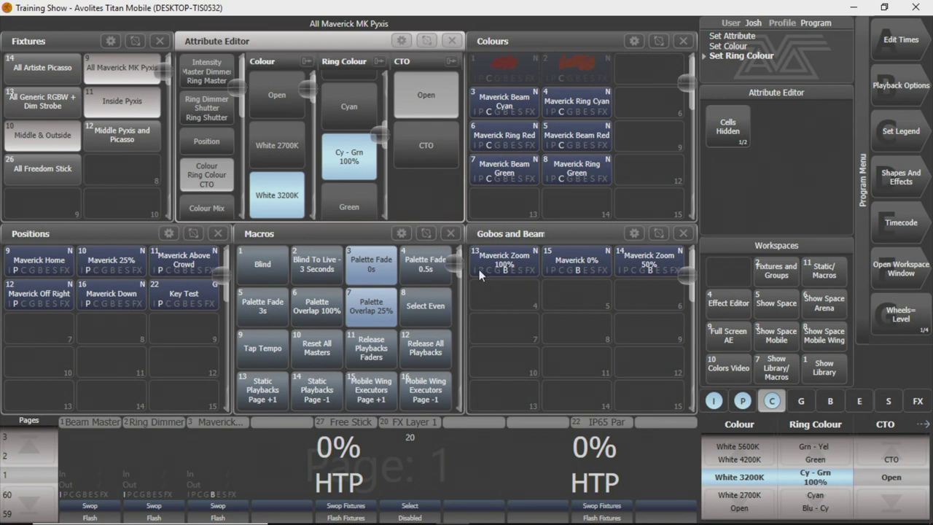
key("r")
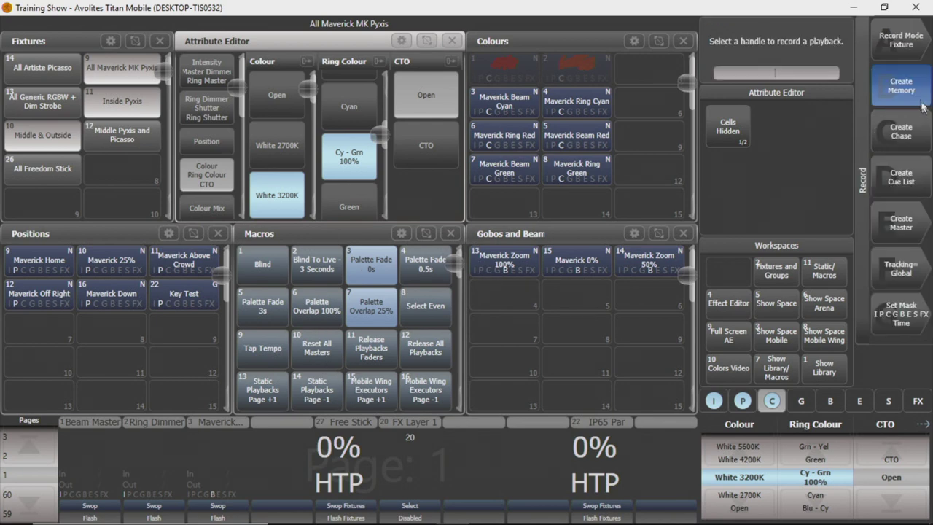
Record the Pyxis look as Cue 6, check gobo and beam attributes, and open its playback view
left_click(473, 434)
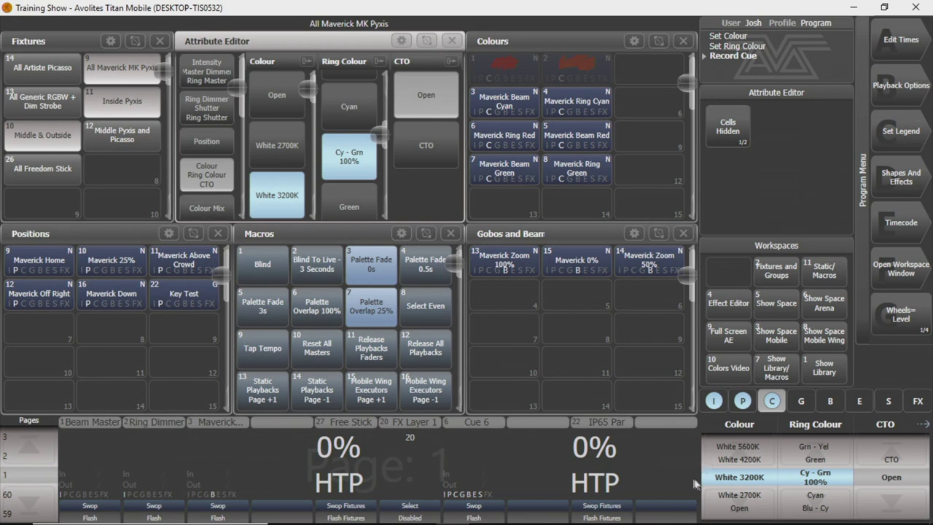
left_click(802, 402)
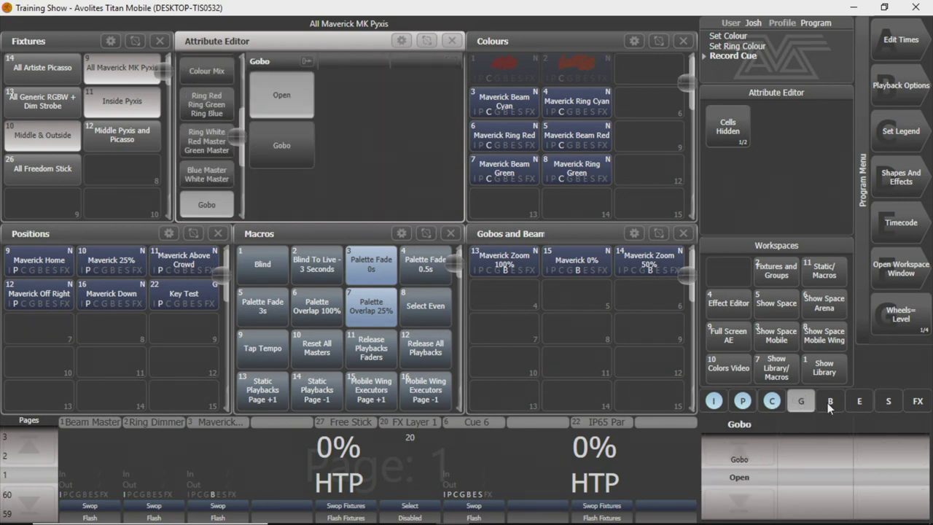
left_click(829, 402)
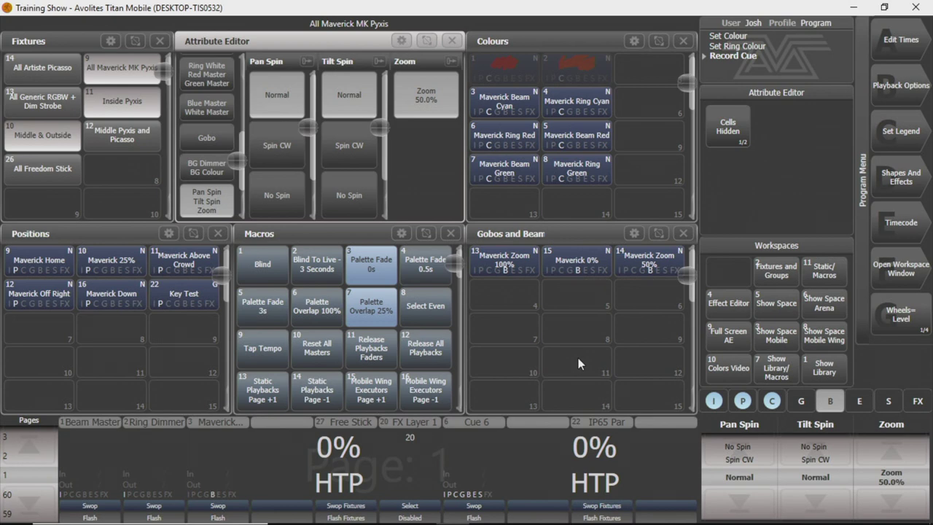
left_click(462, 451)
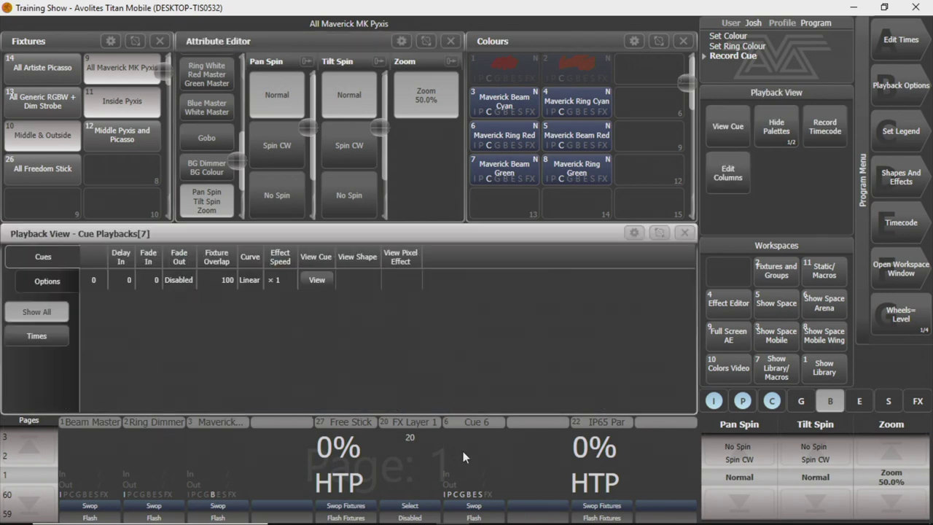
In Cue 6's Cue View, turn off BG Dimmer through Control for all six fixtures
left_click(324, 277)
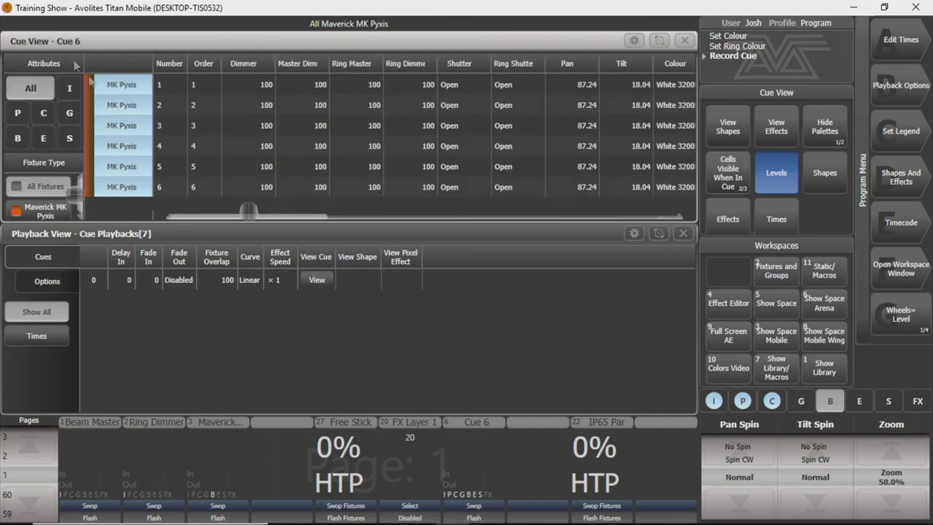
left_click_drag(258, 218, 672, 218)
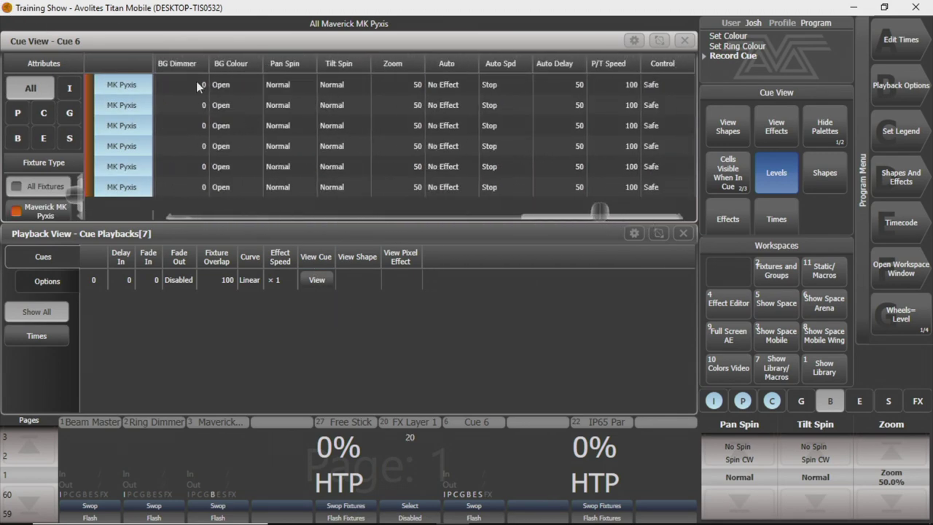
left_click_drag(198, 84, 685, 188)
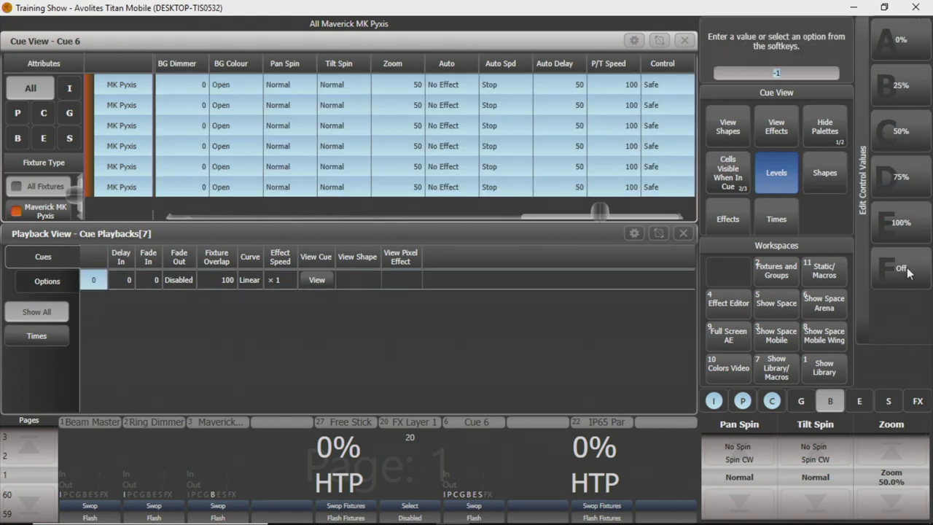
left_click(906, 270)
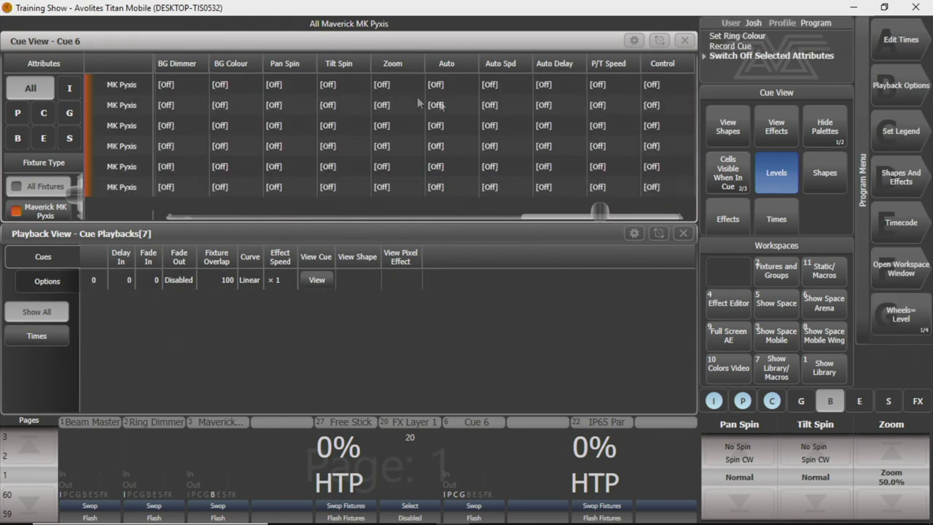